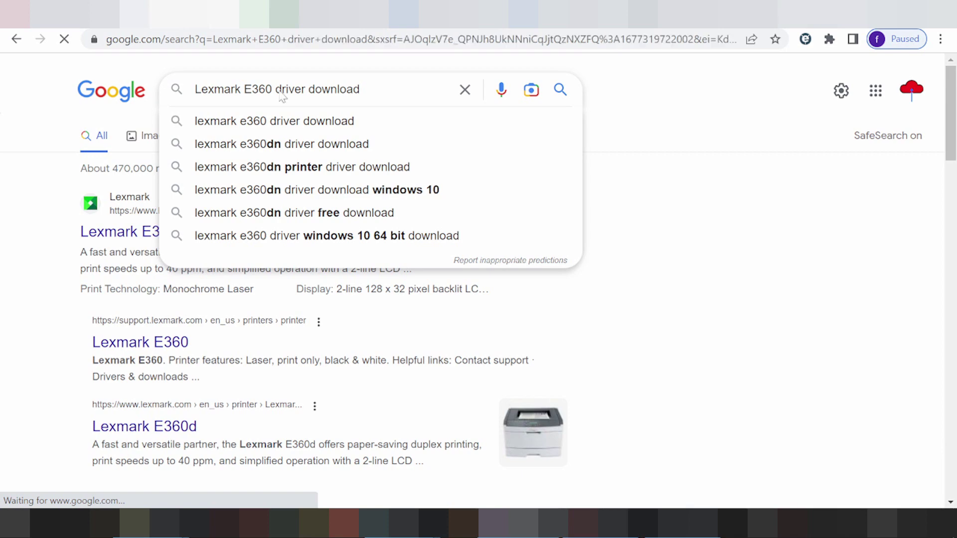
Step: Scroll through the Google results for 'Lexmark E360 driver download'
scroll(416, 217, "down", 15)
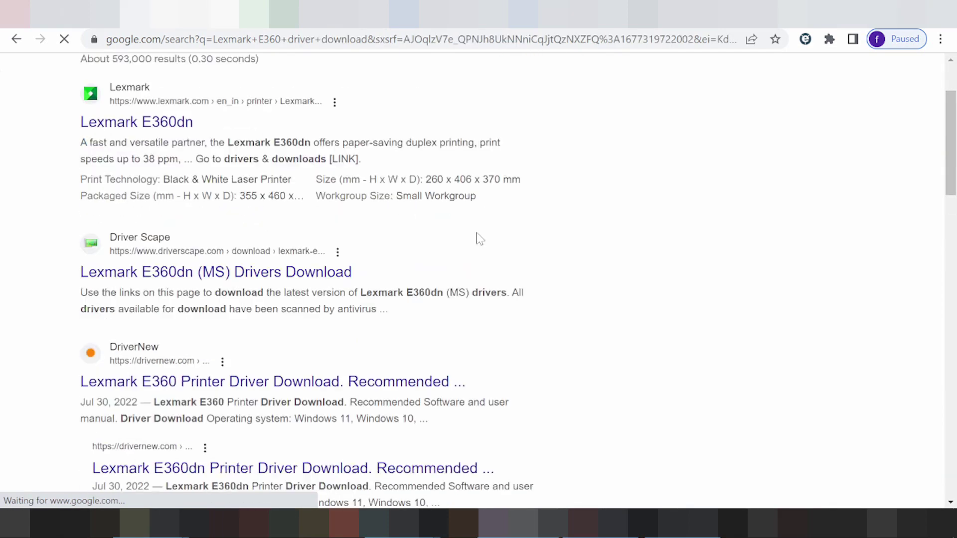
scroll(480, 239, "down", 17)
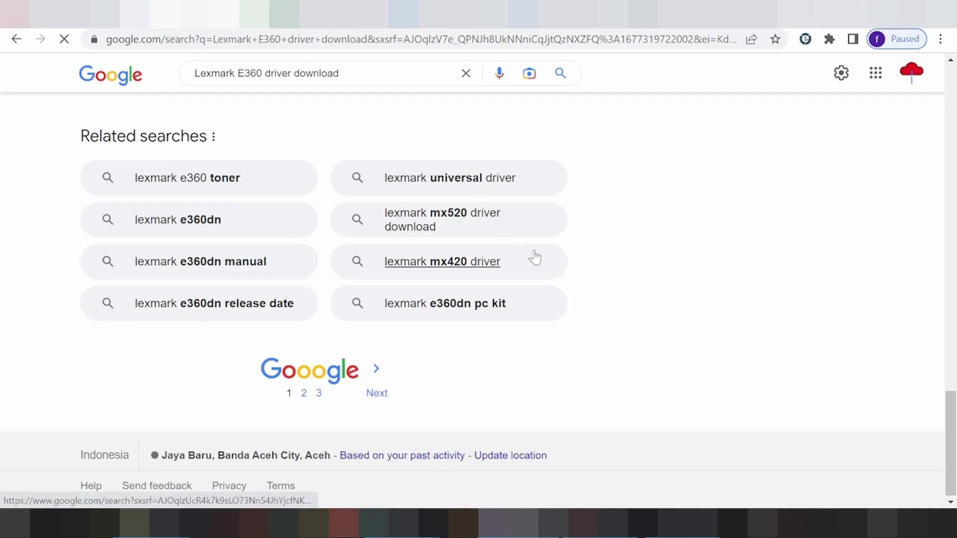
scroll(534, 256, "up", 8)
scroll(552, 256, "up", 8)
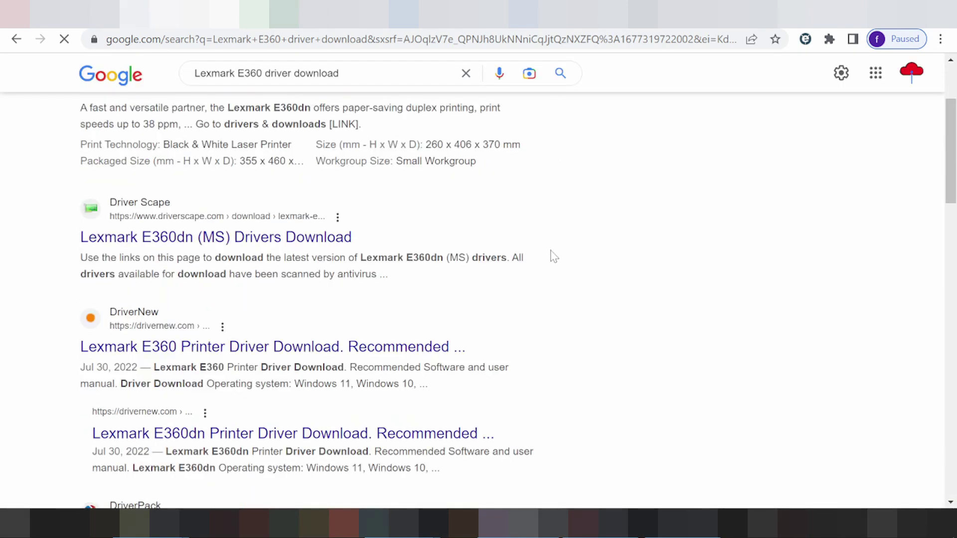
scroll(553, 257, "up", 3)
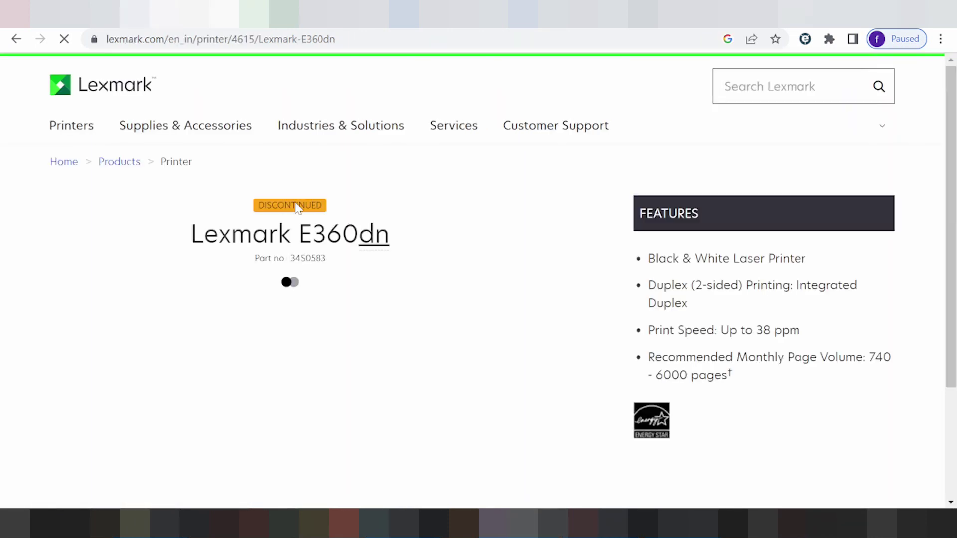
Step: Reach the E360dn Drivers & downloads page through its Drivers and Support section
scroll(349, 211, "down", 6)
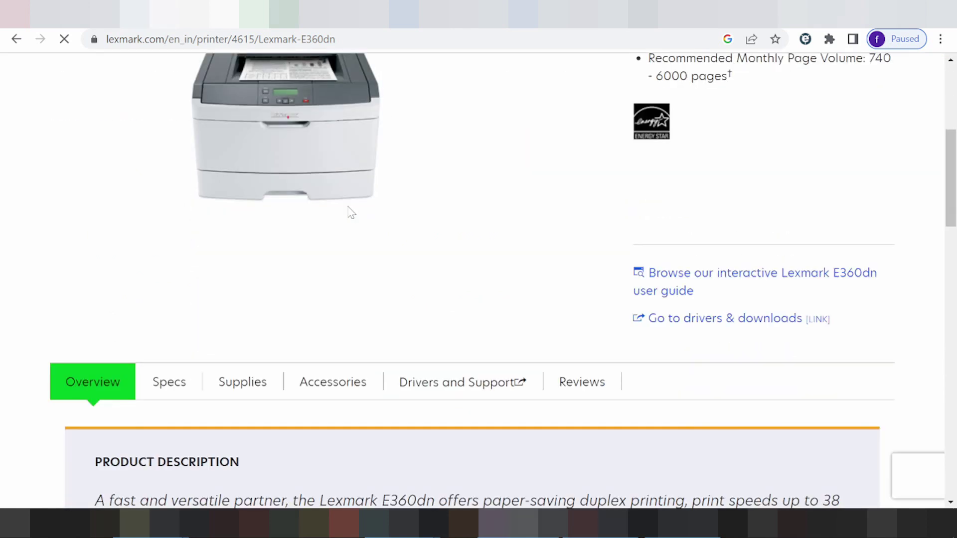
left_click(470, 393)
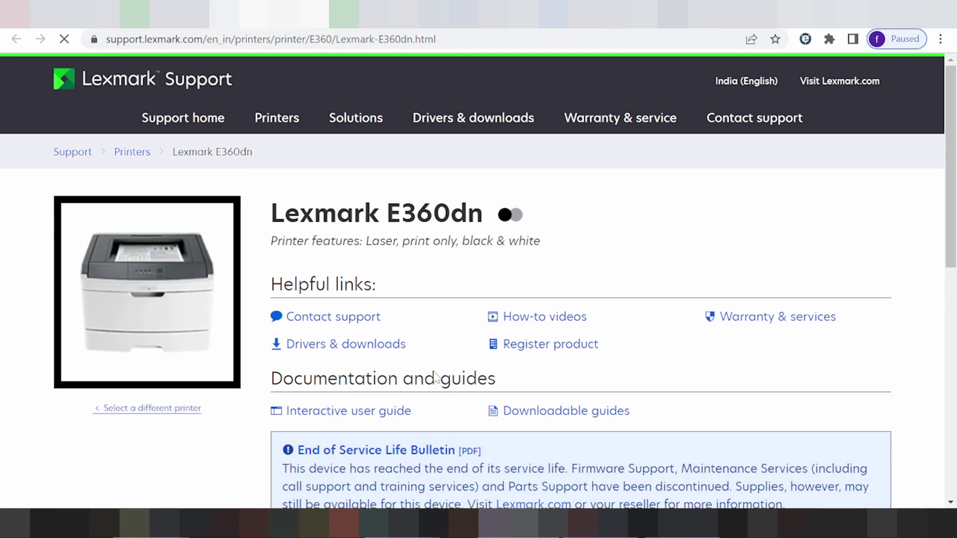
left_click(333, 351)
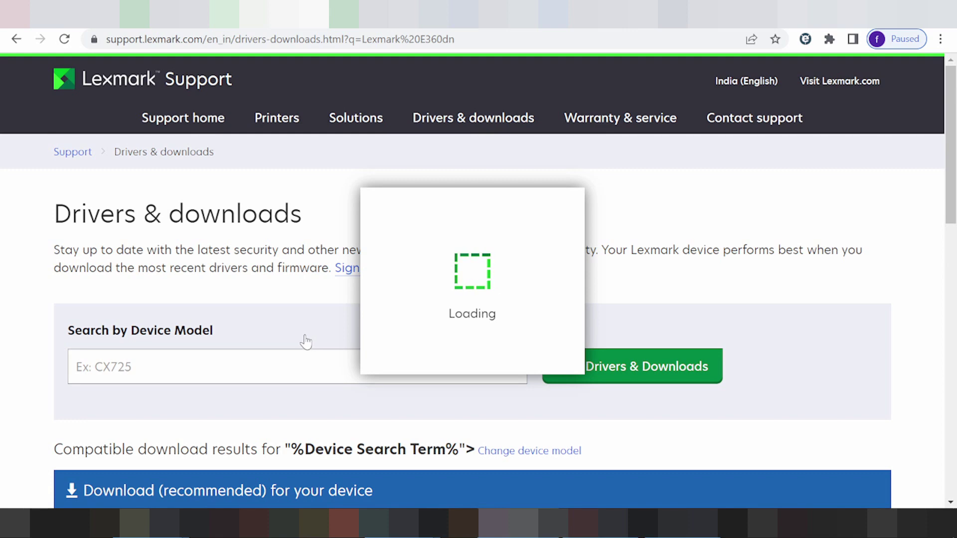
Step: Review the 11 E360dn driver entries listed for Windows 10 (64-bit), English
scroll(284, 313, "down", 2)
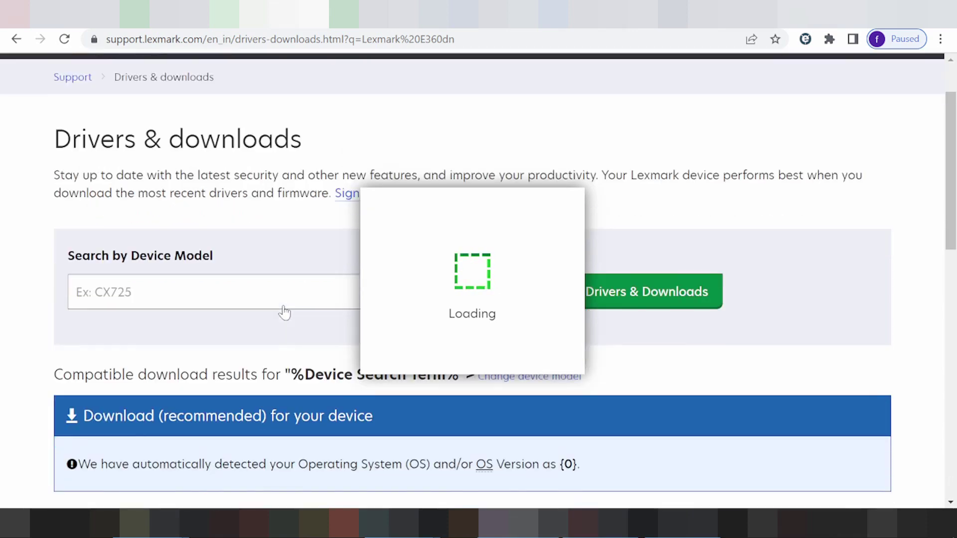
scroll(275, 301, "down", 2)
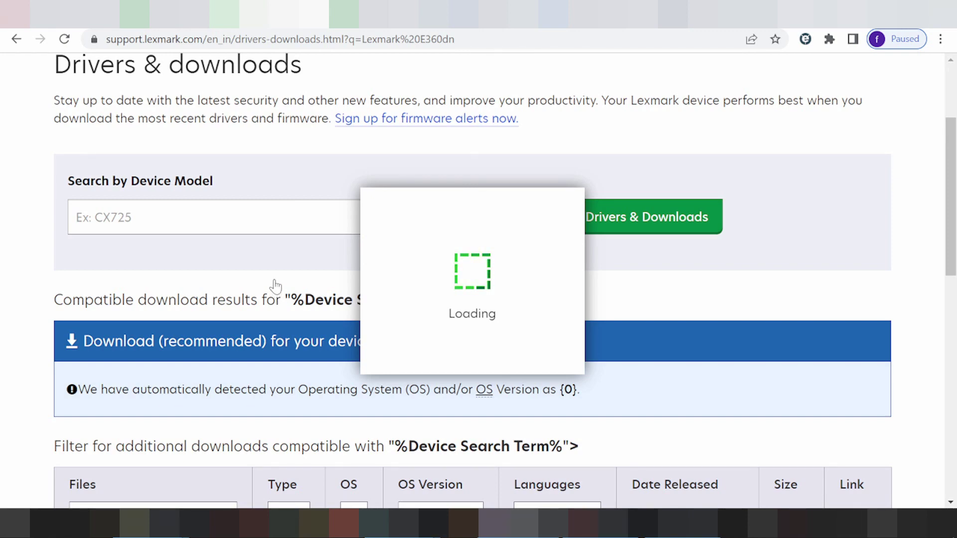
scroll(275, 287, "down", 3)
scroll(275, 275, "down", 1)
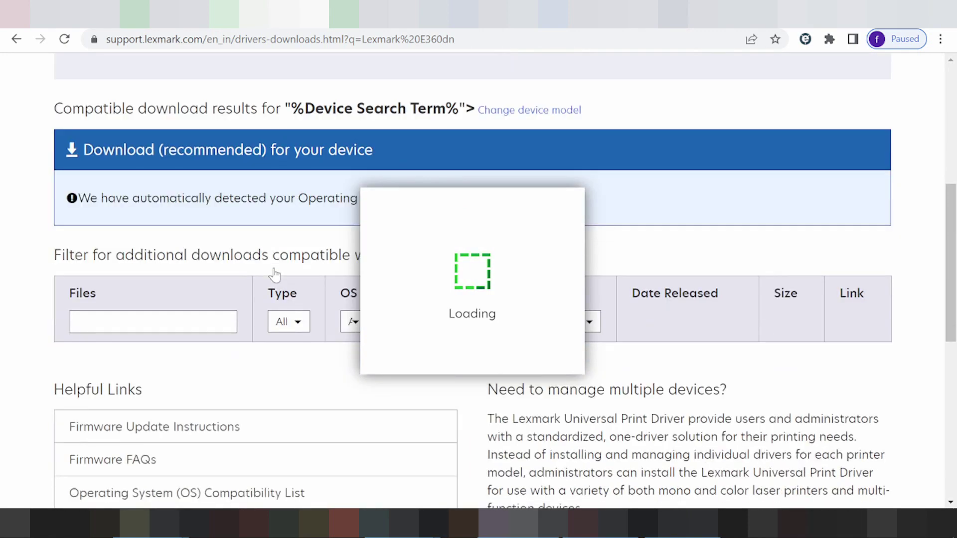
scroll(472, 280, "down", 2)
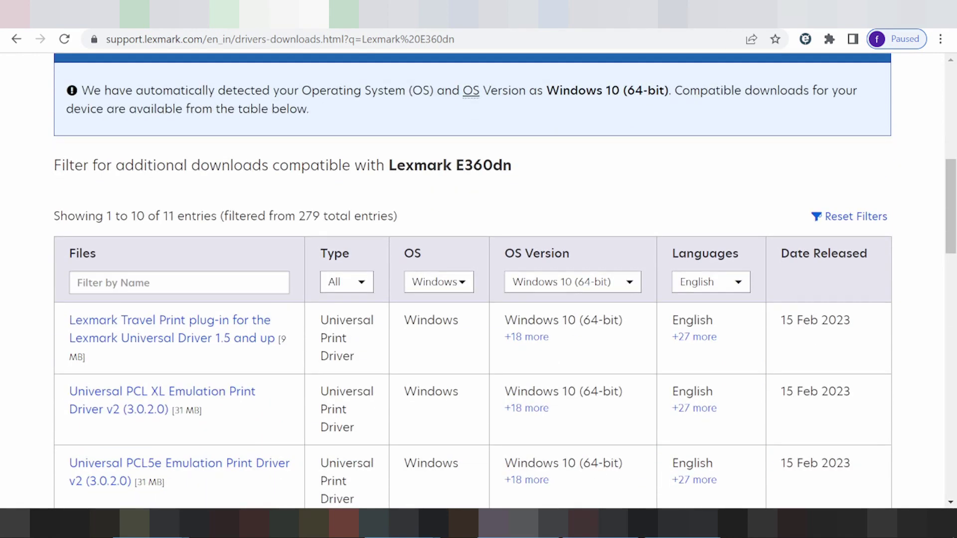
scroll(479, 275, "down", 2)
scroll(479, 275, "down", 2)
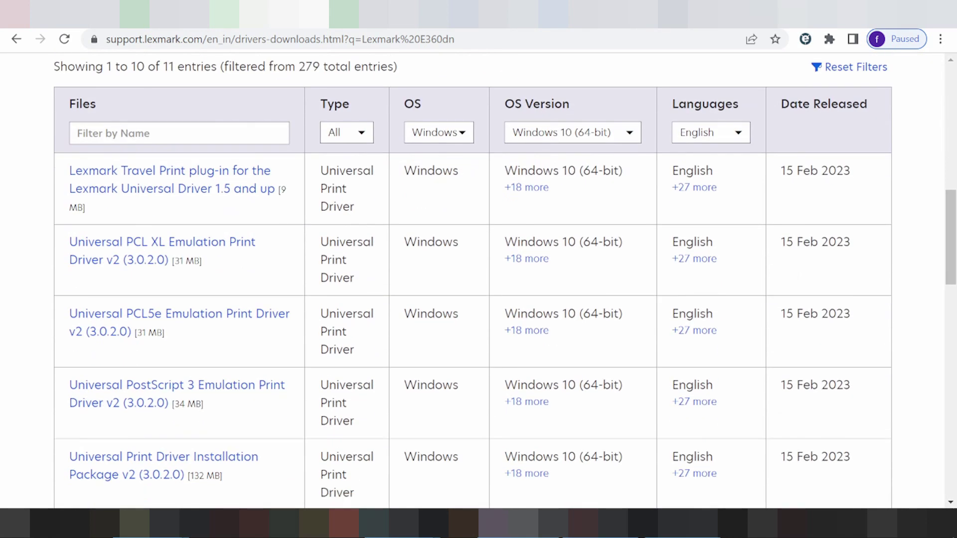
scroll(479, 275, "up", 3)
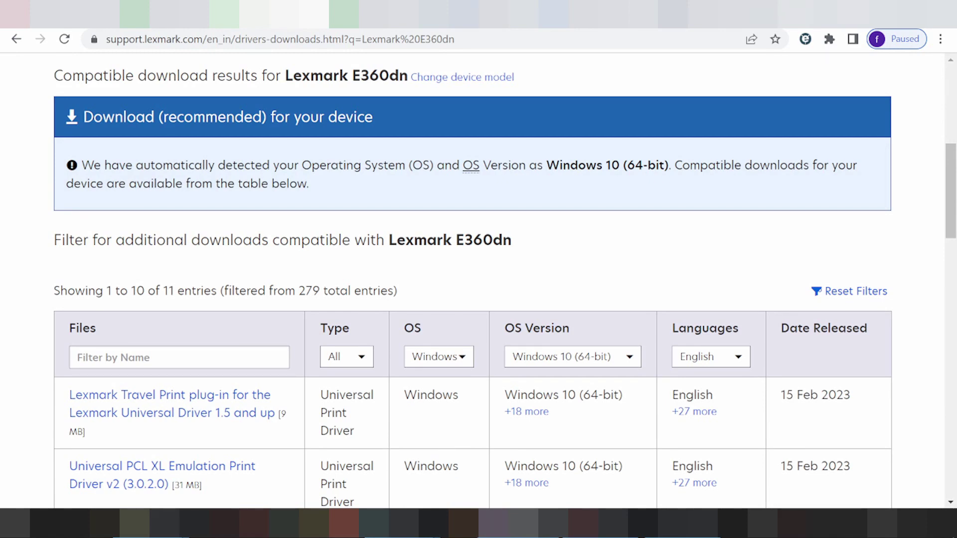
scroll(478, 275, "down", 1)
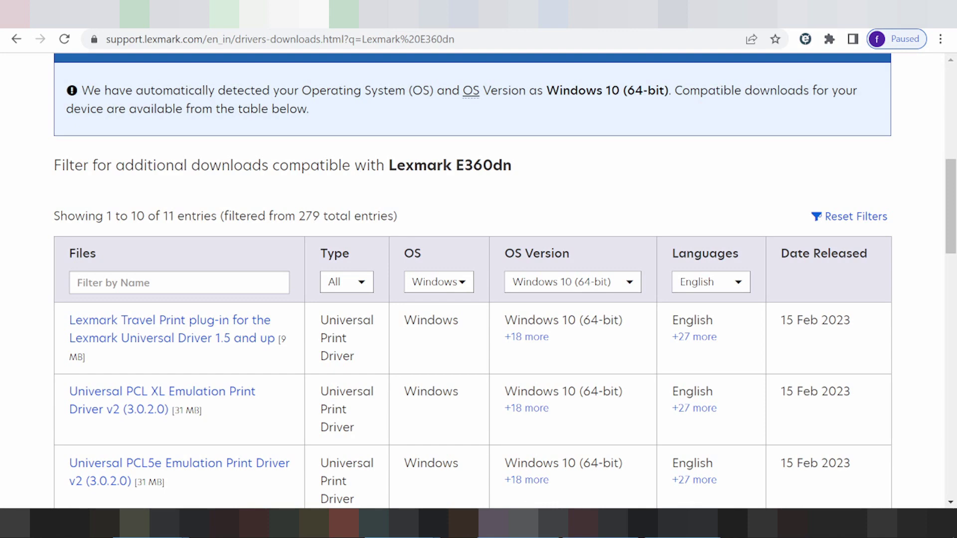
scroll(479, 275, "down", 1)
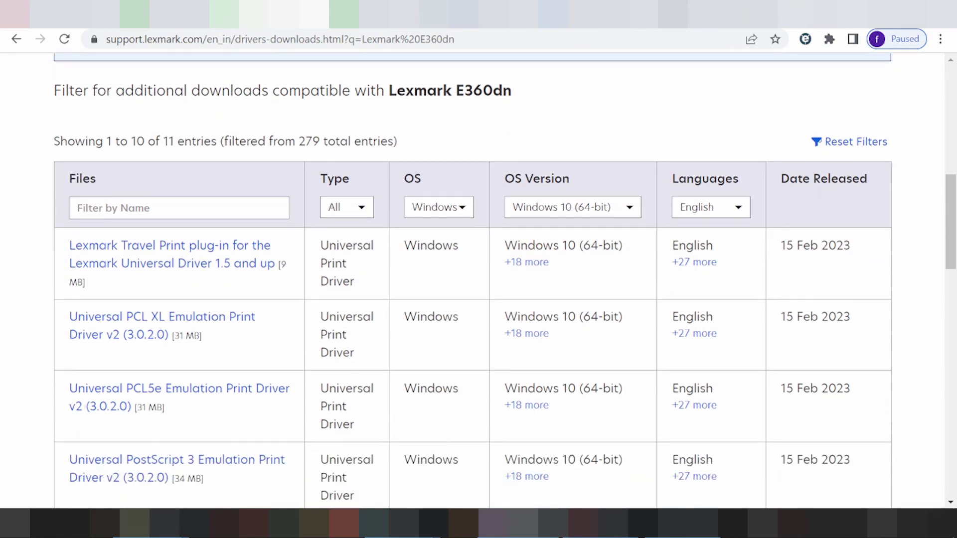
scroll(462, 252, "down", 12)
scroll(478, 272, "up", 12)
scroll(479, 273, "up", 6)
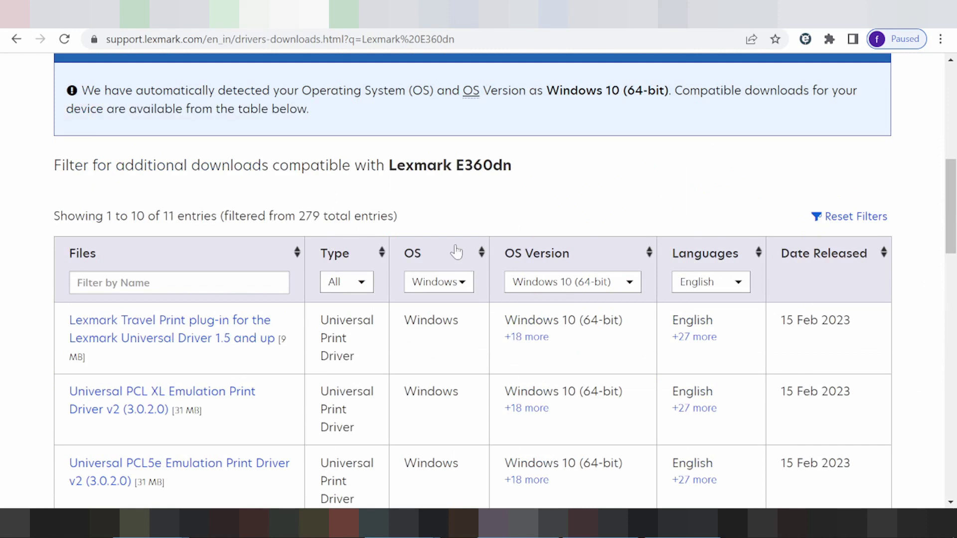
Step: Filter downloads to Linux/Unix and Fedora 17, then select the 23 Jul 2012 release date
left_click(449, 288)
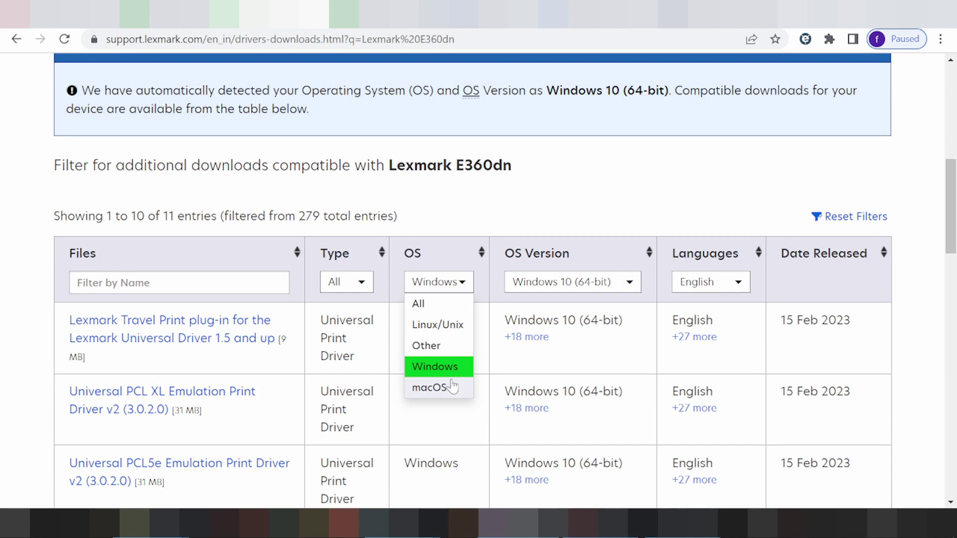
left_click(426, 336)
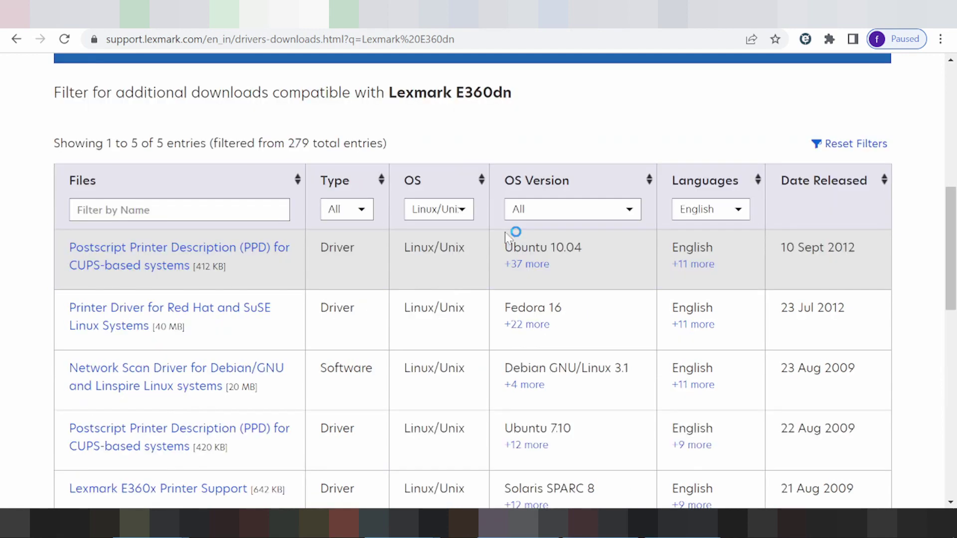
left_click(542, 215)
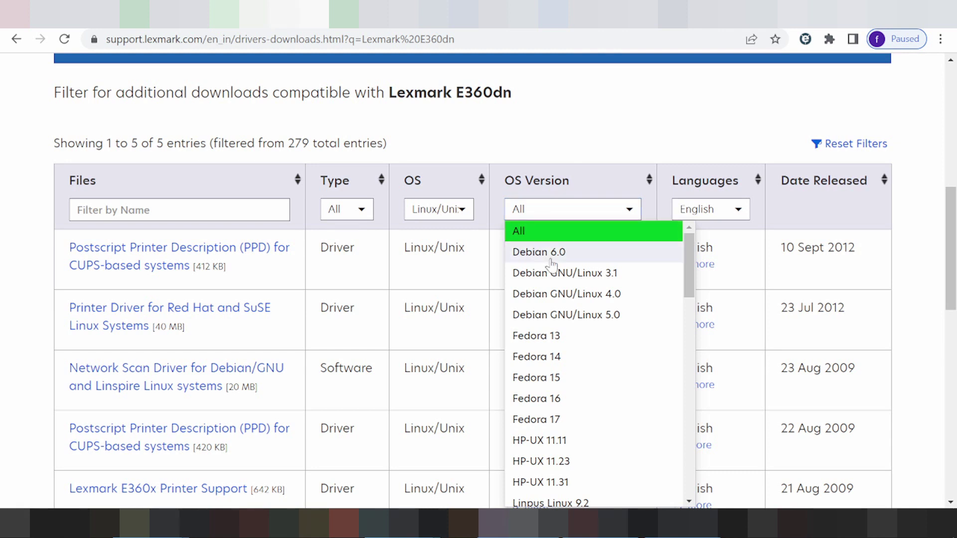
scroll(546, 279, "down", 2)
scroll(542, 288, "down", 7)
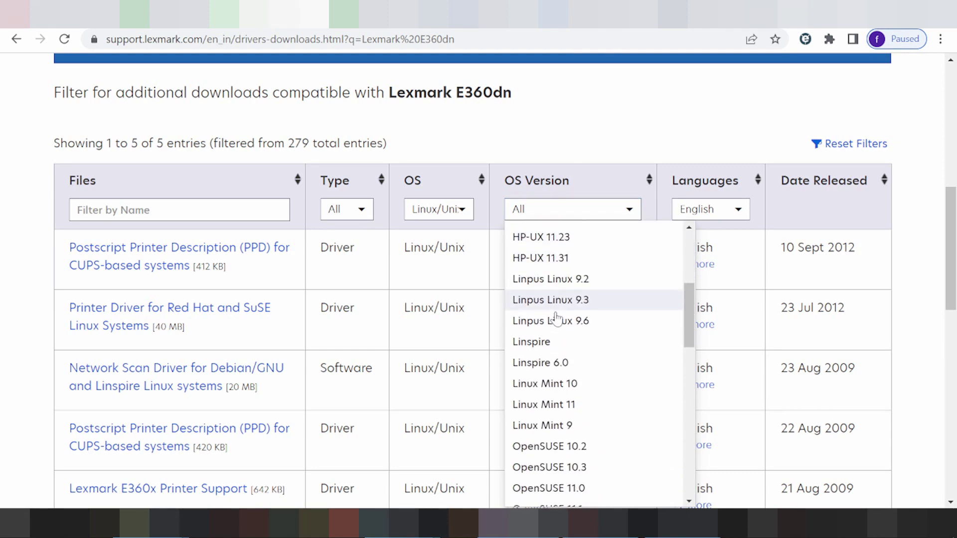
scroll(551, 320, "up", 7)
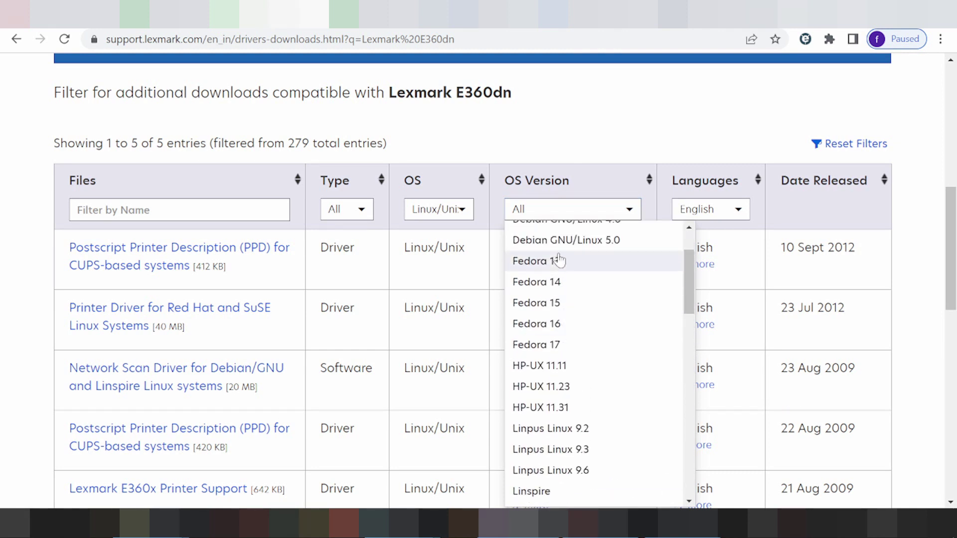
left_click(564, 346)
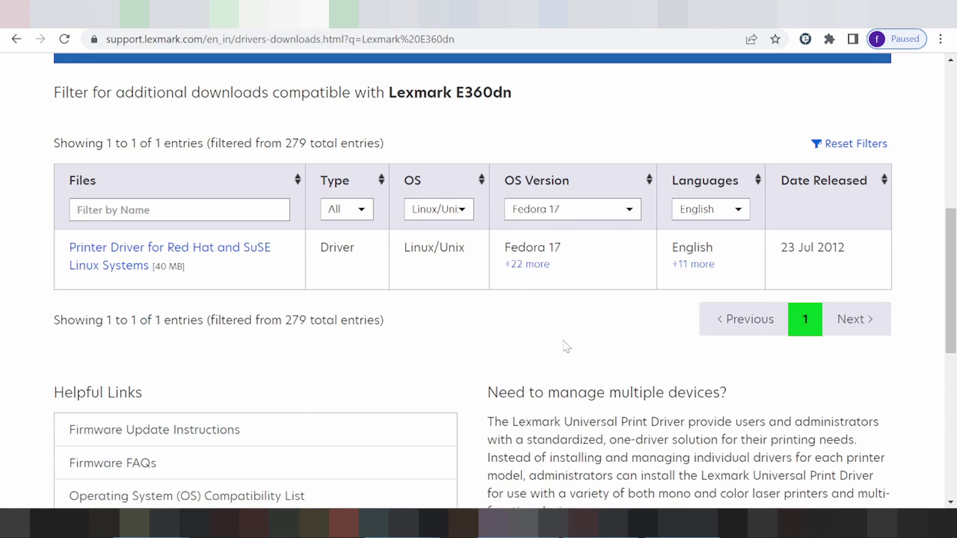
left_click_drag(781, 247, 845, 247)
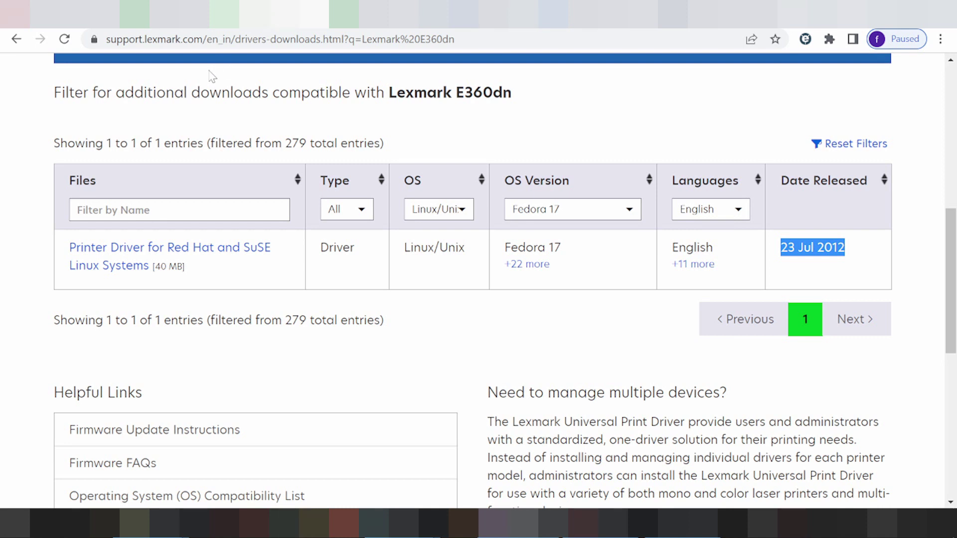
left_click(433, 222)
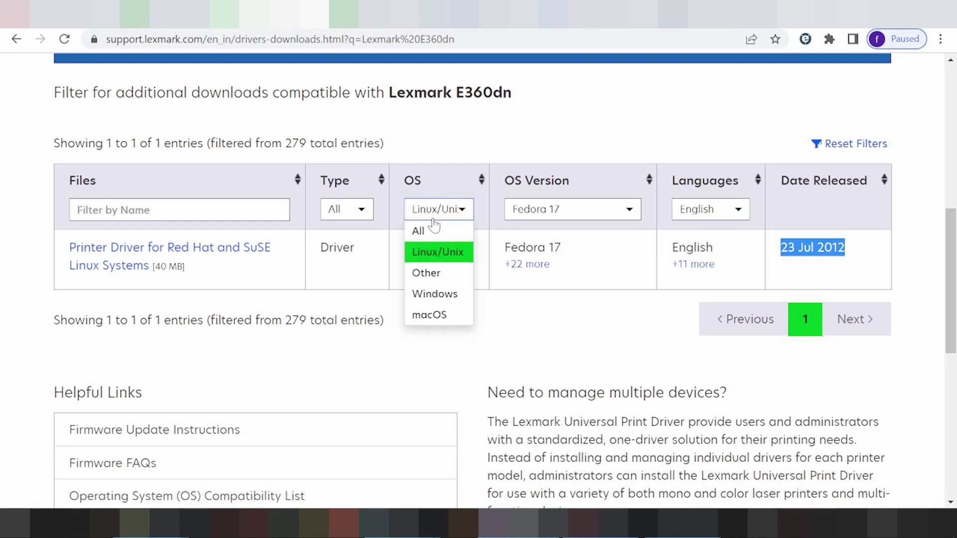
Step: Switch the OS filter to macOS and browse the available macOS versions
left_click(457, 317)
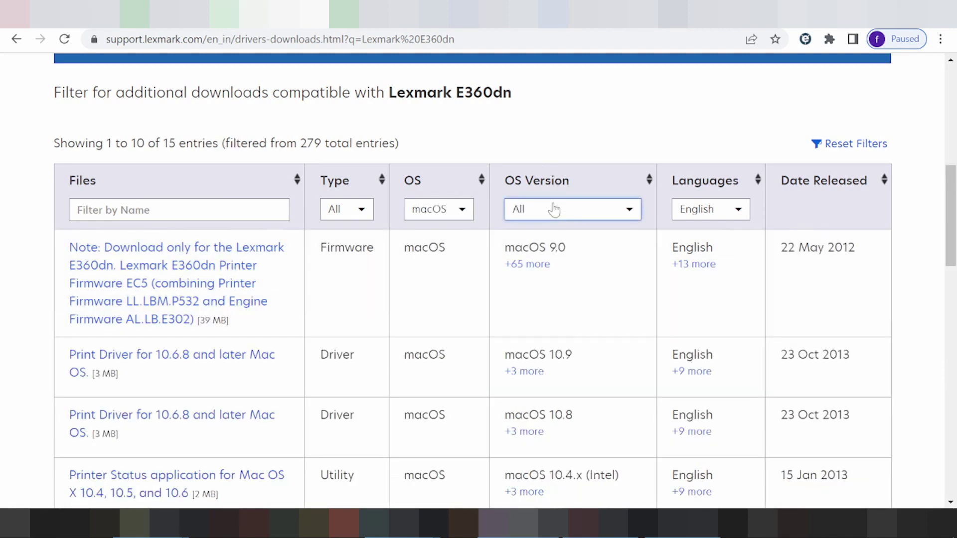
left_click(555, 209)
scroll(569, 294, "down", 2)
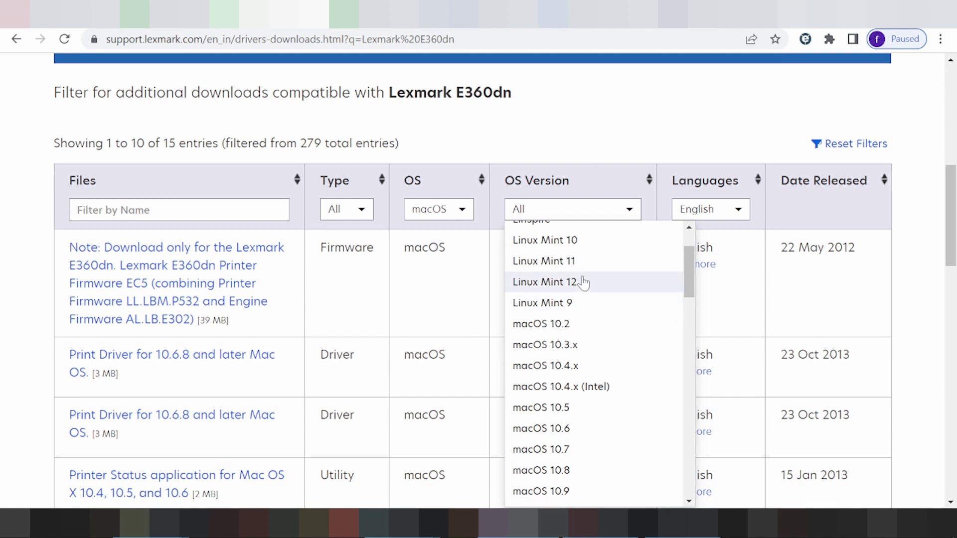
scroll(581, 299, "down", 5)
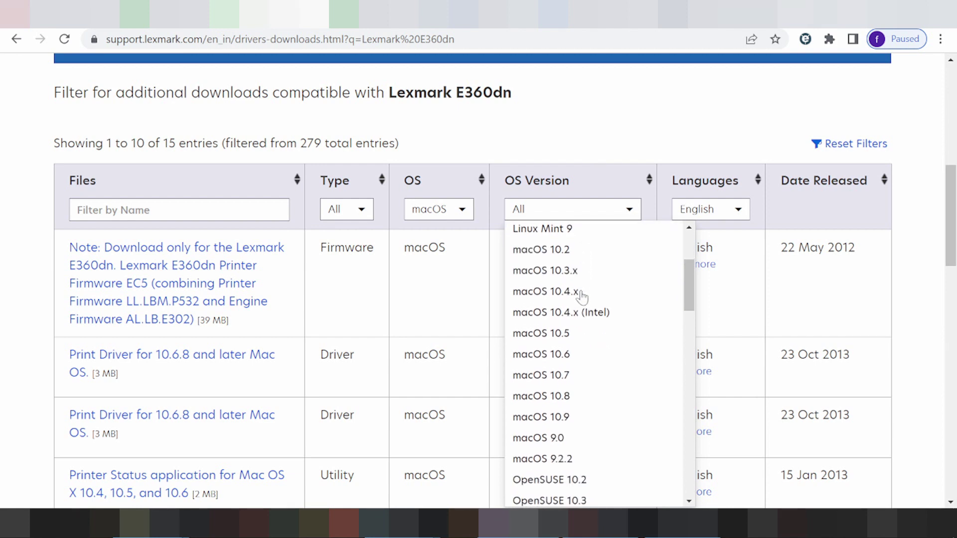
scroll(581, 335, "down", 2)
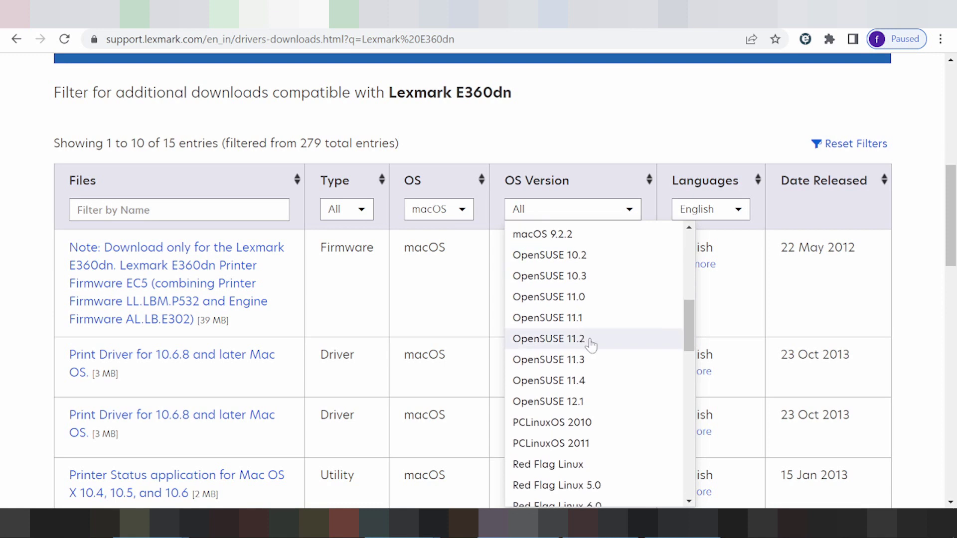
scroll(591, 342, "down", 1)
scroll(593, 353, "up", 10)
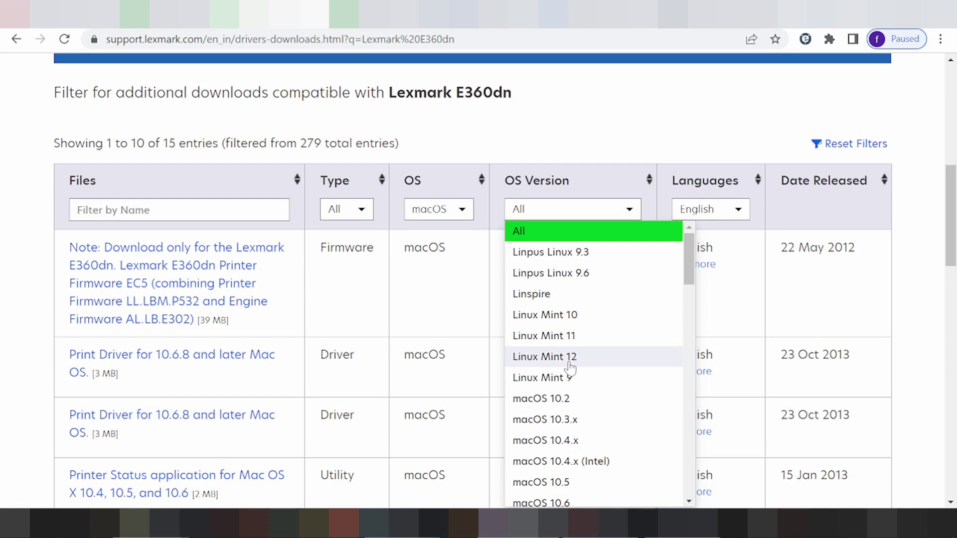
scroll(593, 329, "down", 1)
scroll(591, 326, "down", 4)
scroll(581, 320, "up", 5)
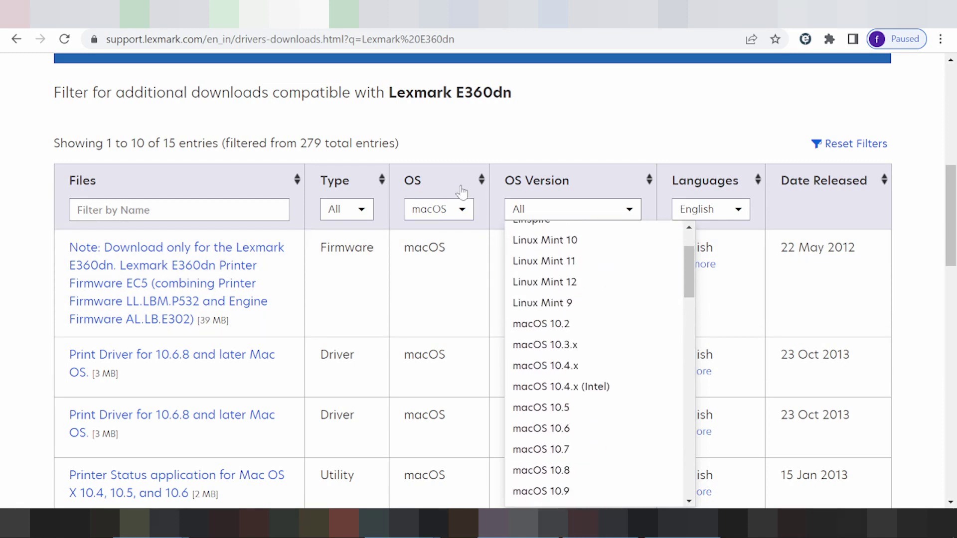
Step: Set the OS filter to macOS again, showing 15 entries
left_click(474, 218)
left_click(447, 315)
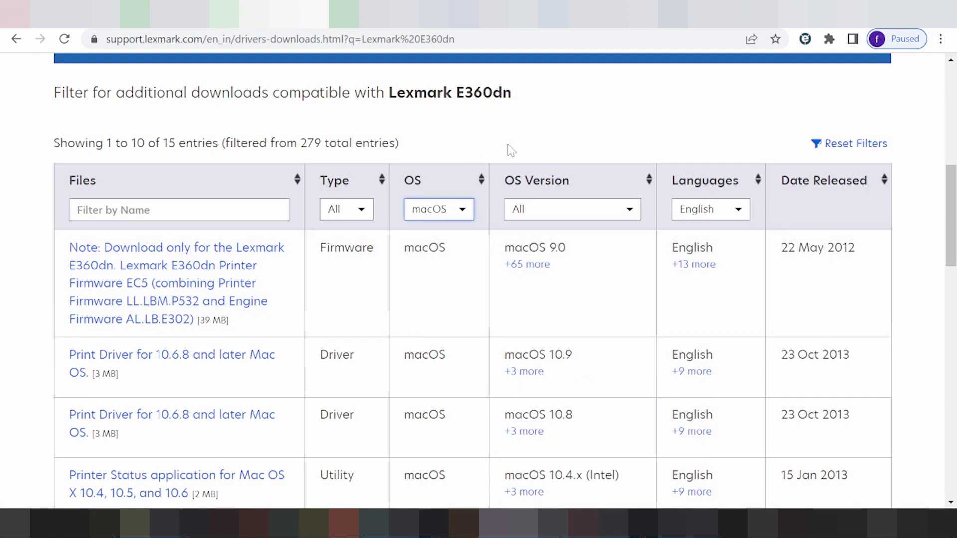
scroll(534, 204, "down", 8)
scroll(534, 204, "up", 3)
scroll(534, 202, "up", 2)
scroll(534, 205, "up", 4)
Step: Browse the macOS version list without changing it, keeping all OS versions
left_click(546, 209)
scroll(557, 232, "down", 8)
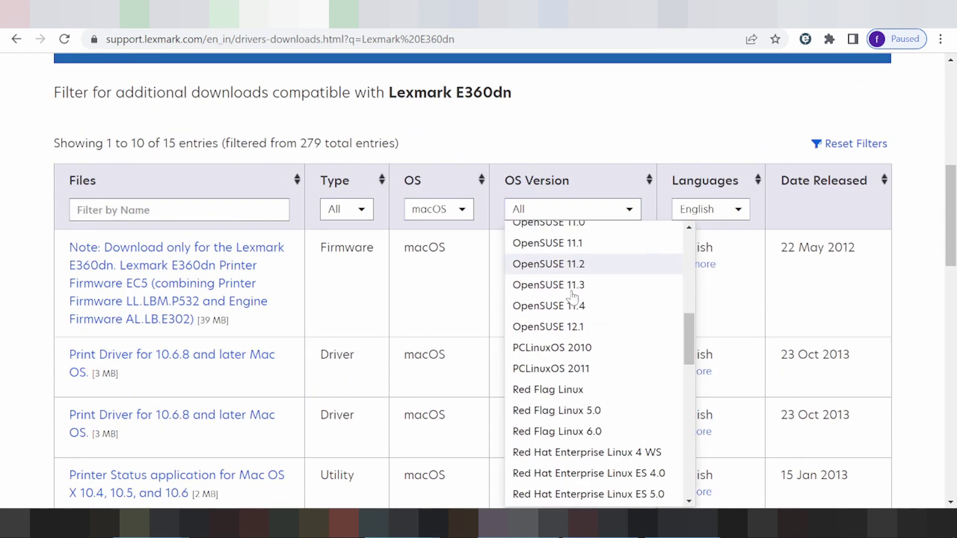
scroll(591, 309, "down", 3)
scroll(599, 319, "down", 12)
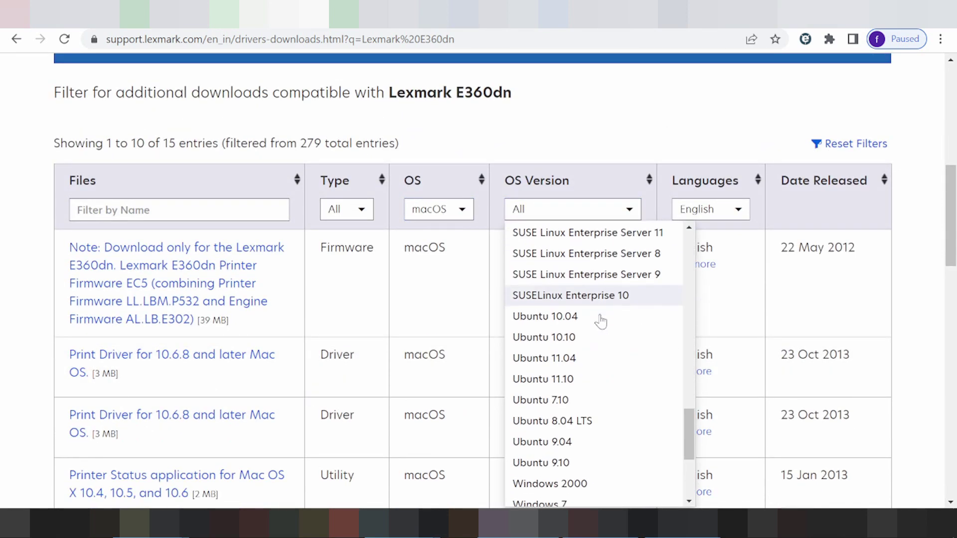
scroll(602, 339, "up", 15)
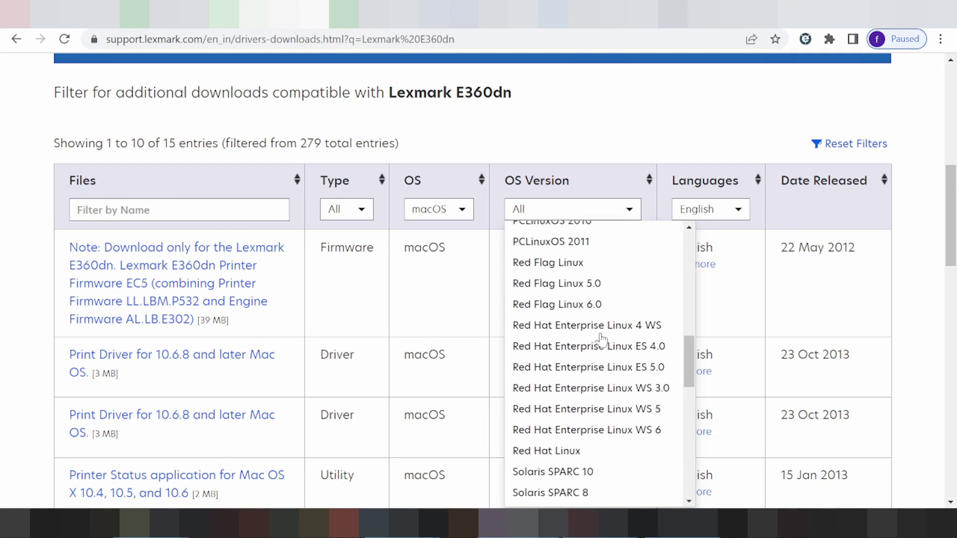
scroll(602, 340, "up", 1)
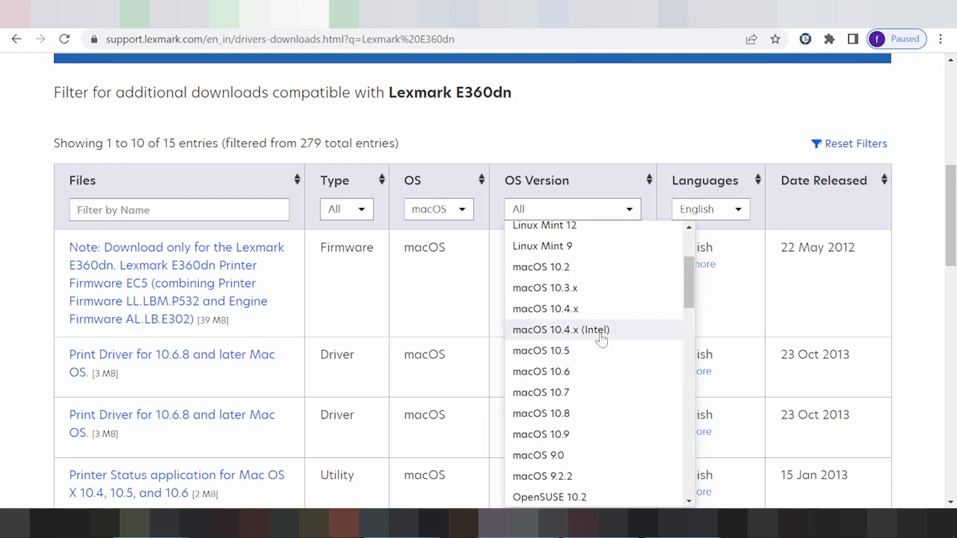
scroll(603, 338, "down", 1)
scroll(581, 371, "up", 2)
scroll(569, 317, "up", 1)
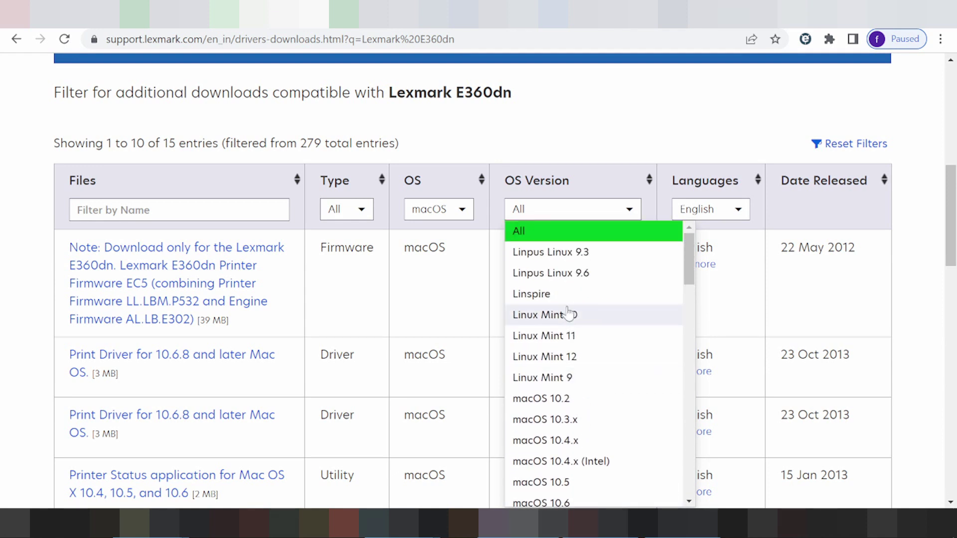
scroll(558, 307, "down", 5)
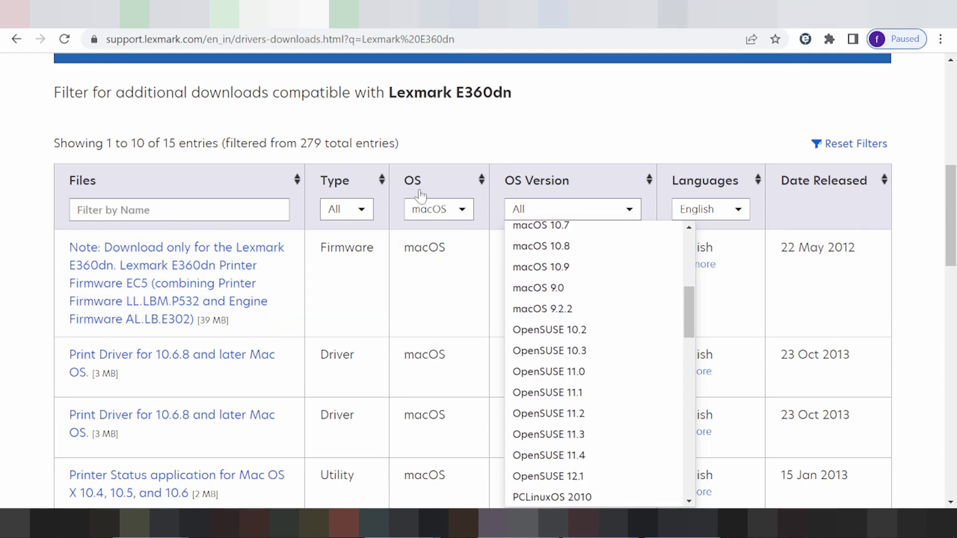
left_click(424, 208)
left_click(426, 209)
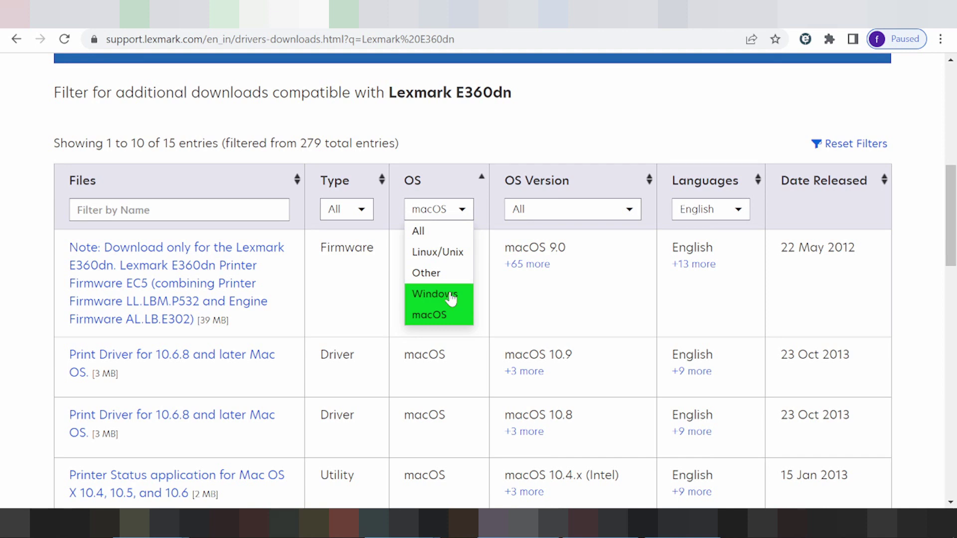
Step: Filter the table to Windows and Windows 11 (64-bit), leaving 9 universal print driver entries
left_click(451, 299)
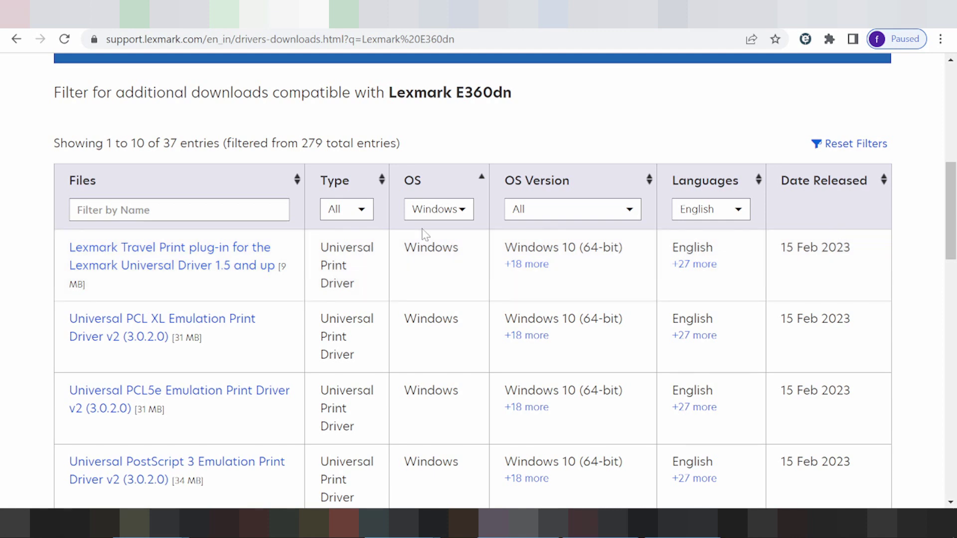
left_click(531, 212)
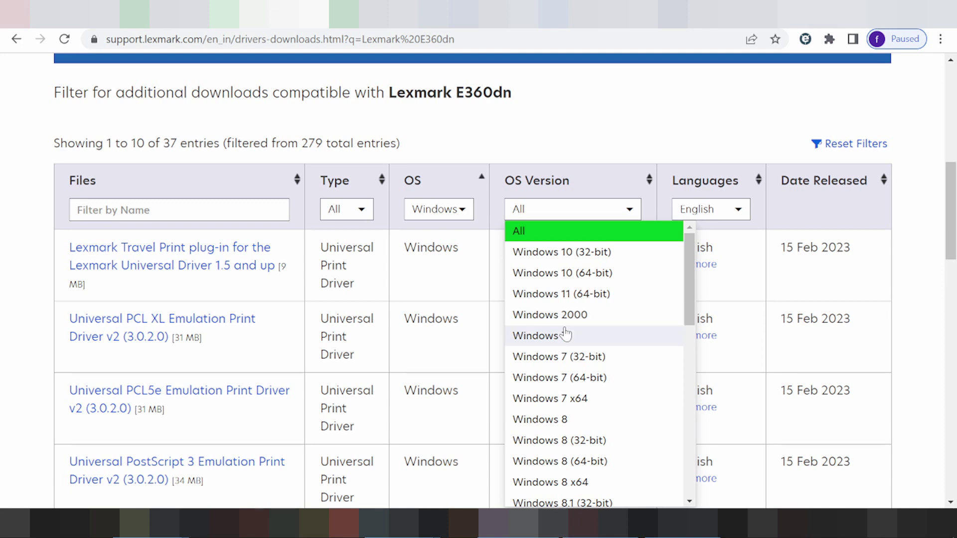
scroll(566, 335, "down", 1)
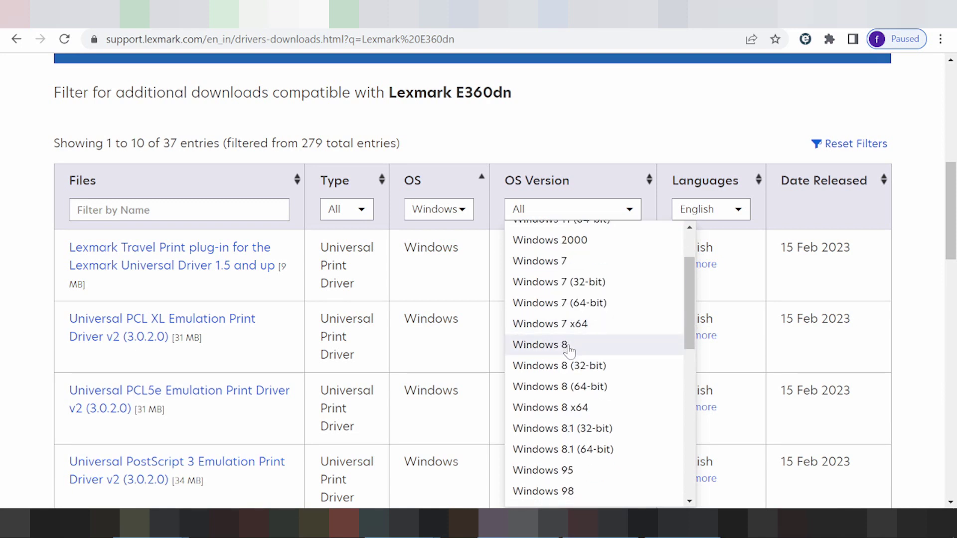
scroll(569, 351, "down", 1)
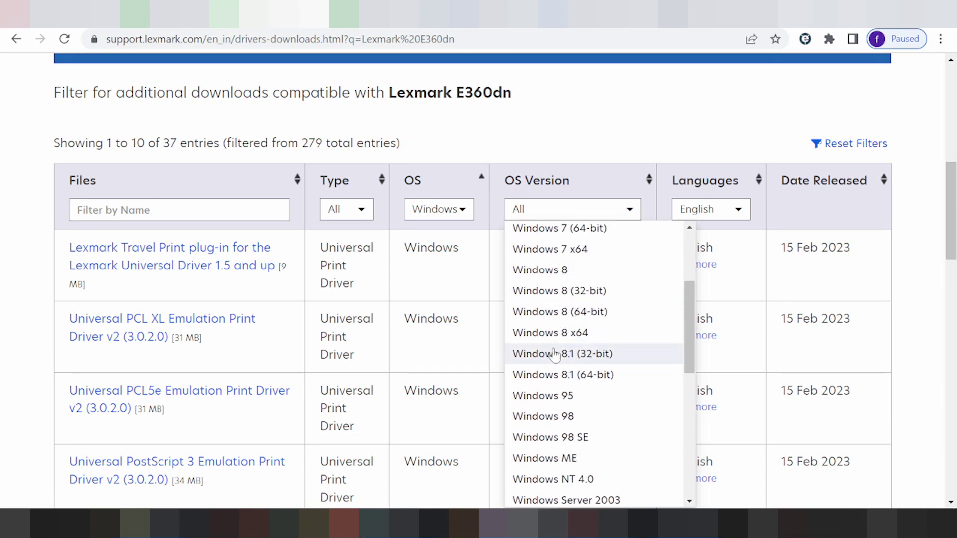
scroll(569, 355, "down", 2)
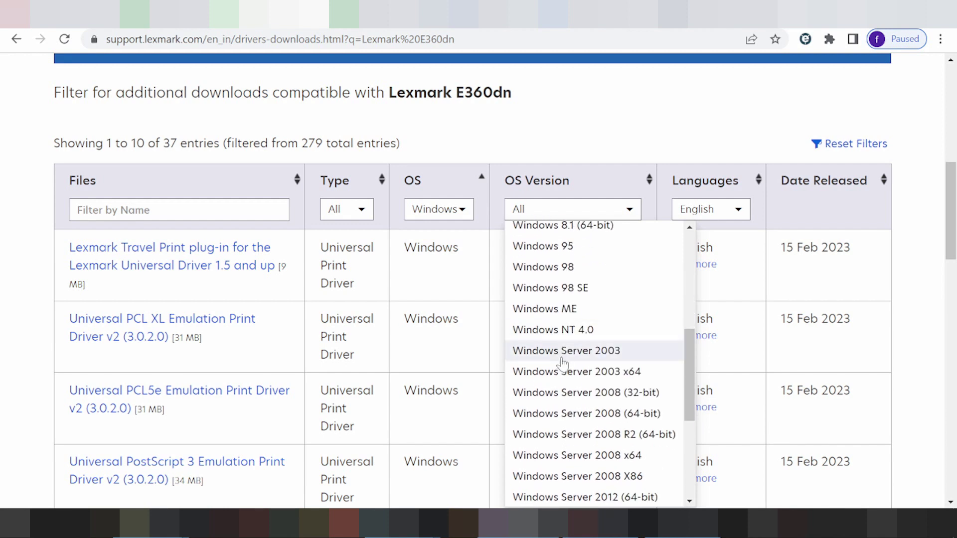
scroll(572, 369, "up", 2)
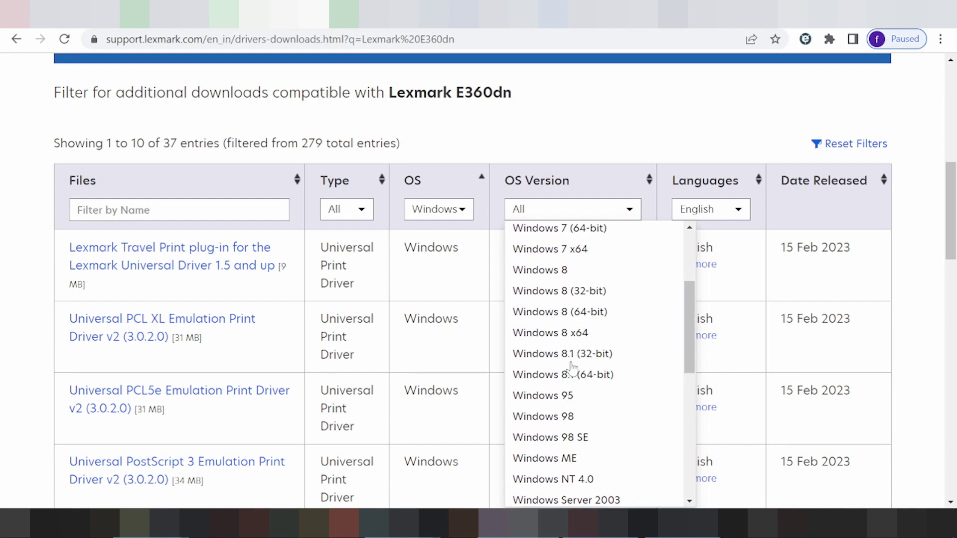
scroll(572, 369, "up", 1)
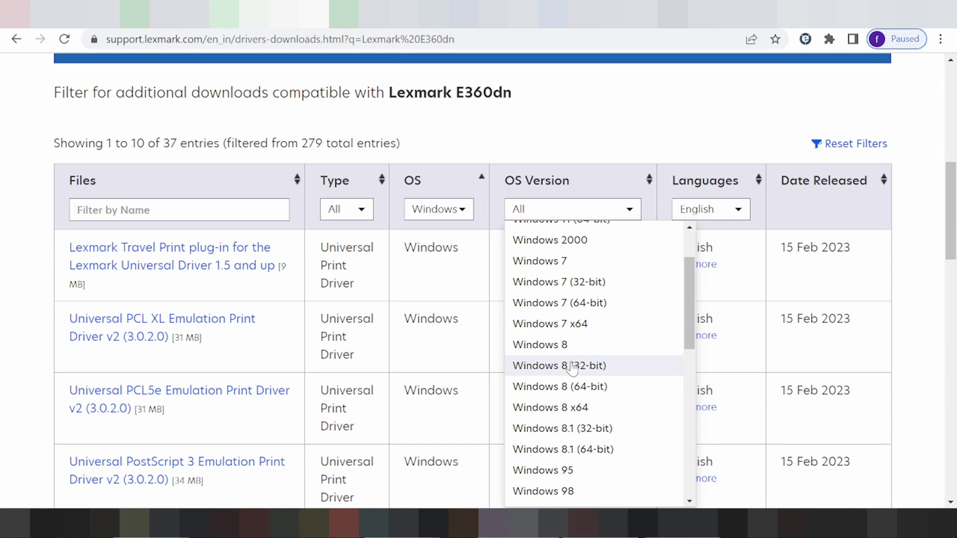
scroll(573, 369, "up", 1)
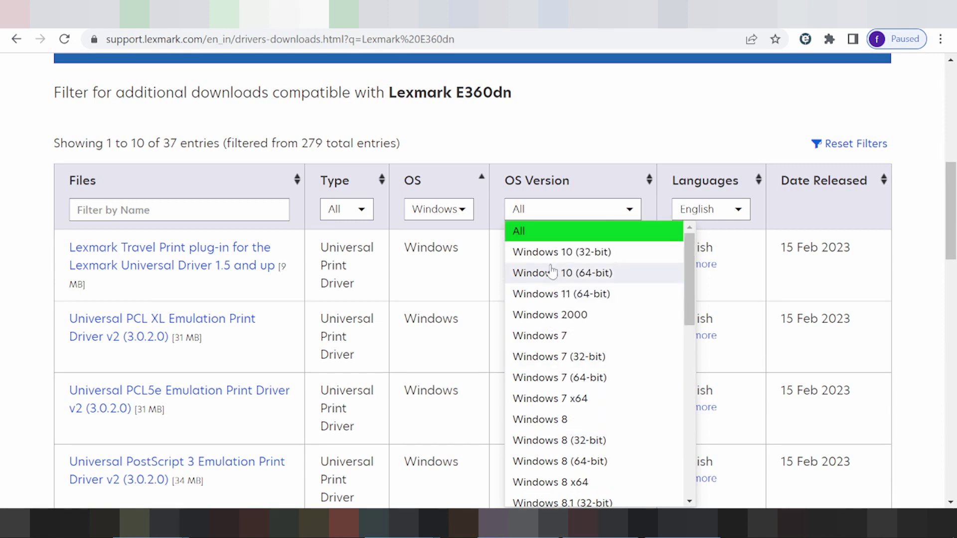
left_click(562, 293)
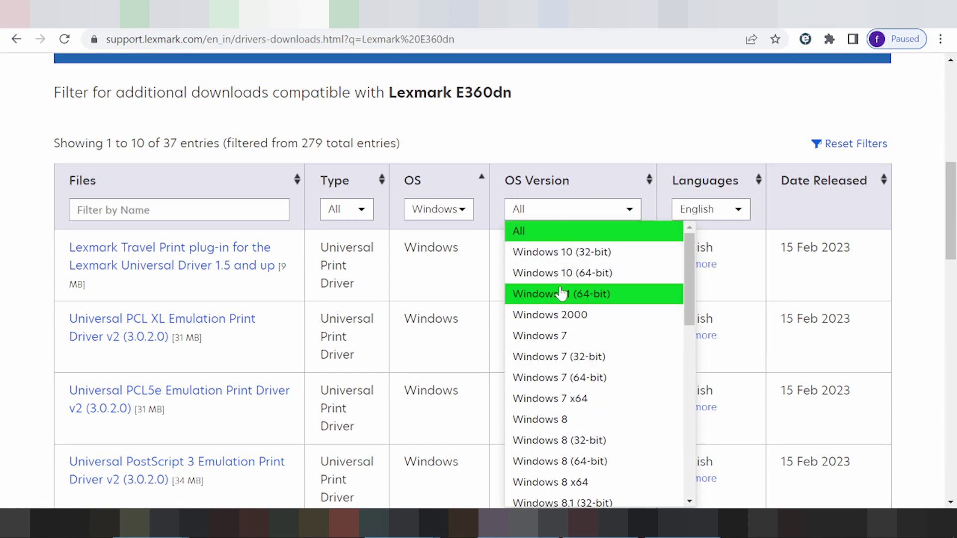
left_click(562, 294)
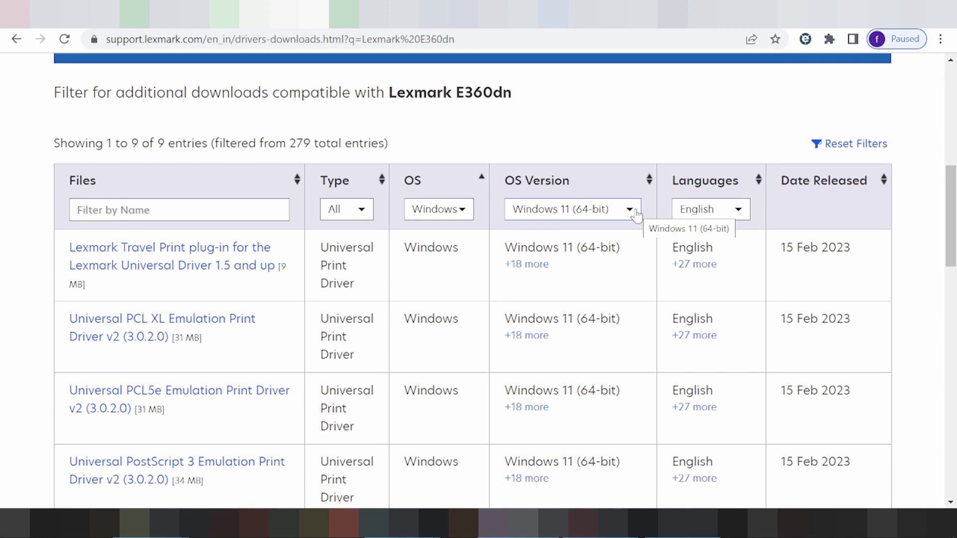
Step: Expand the '+27 more' languages for Universal Print Driver Installation Package v2 (3.0.2.0)
scroll(569, 202, "down", 5)
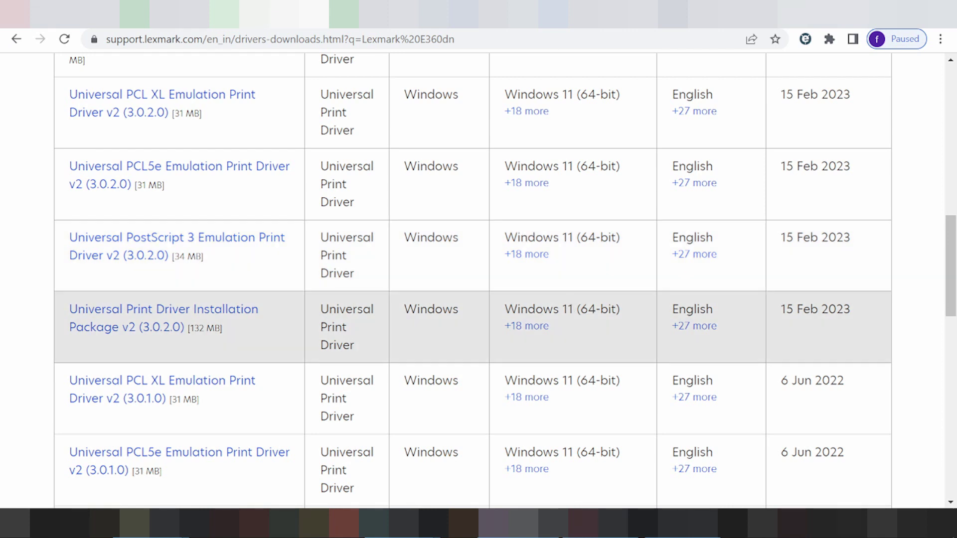
left_click_drag(518, 309, 543, 309)
left_click(679, 327)
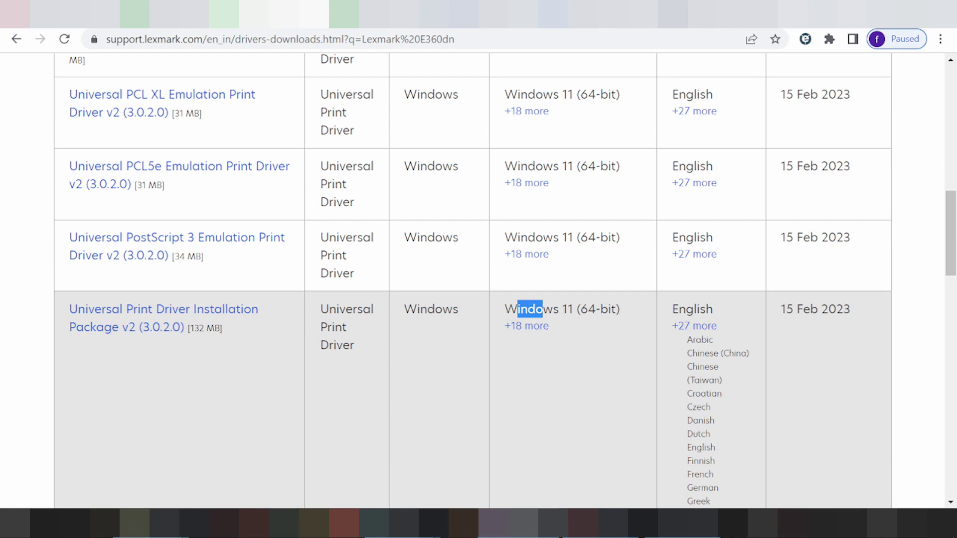
scroll(479, 279, "down", 1)
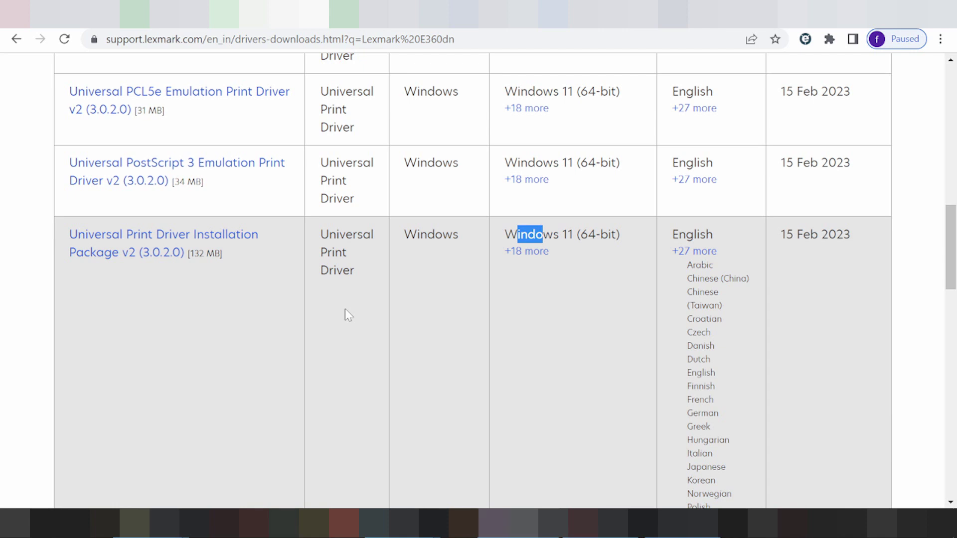
scroll(345, 309, "up", 1)
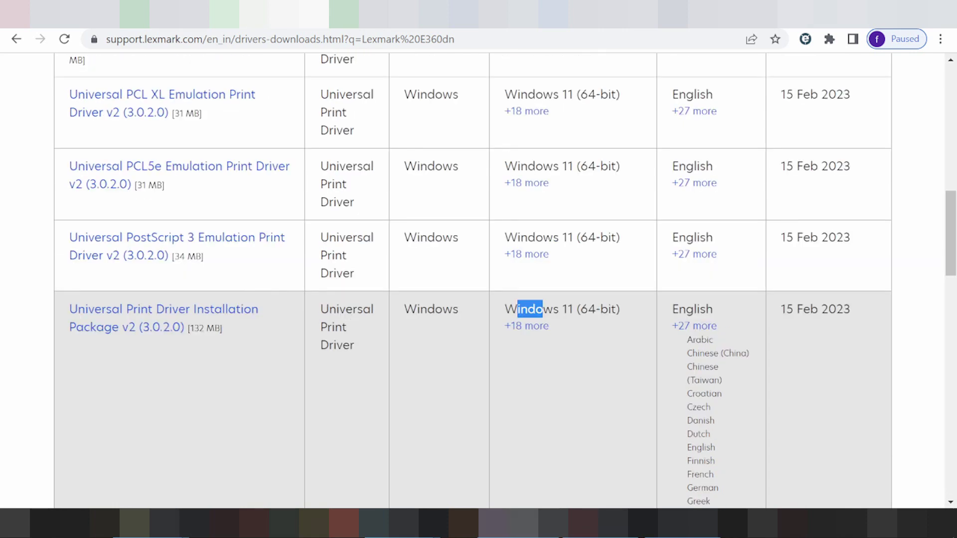
Step: Download the 132 MB Universal Print Driver Installation Package v2 (3.0.2.0), then return to the product tab
left_click(241, 310)
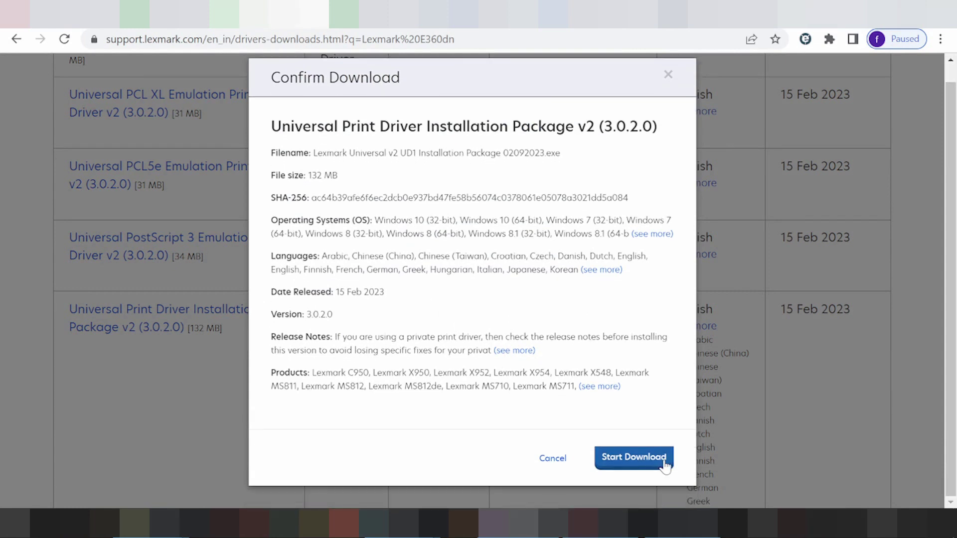
left_click(617, 465)
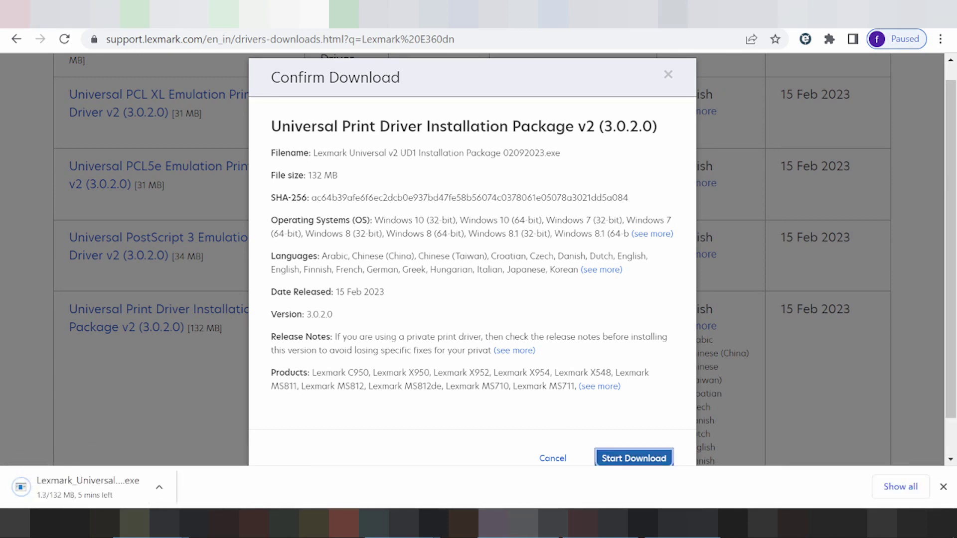
left_click(174, 14)
scroll(250, 272, "up", 1)
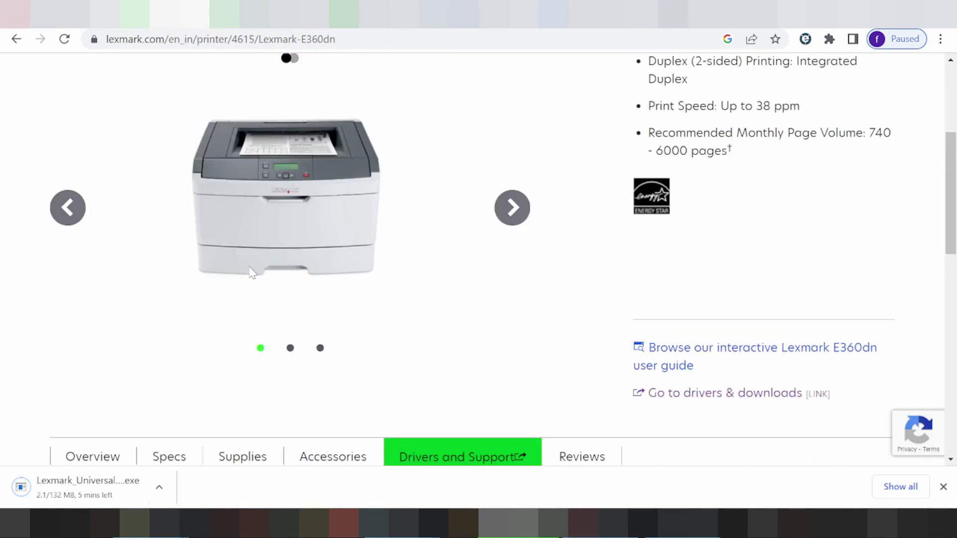
scroll(250, 272, "up", 1)
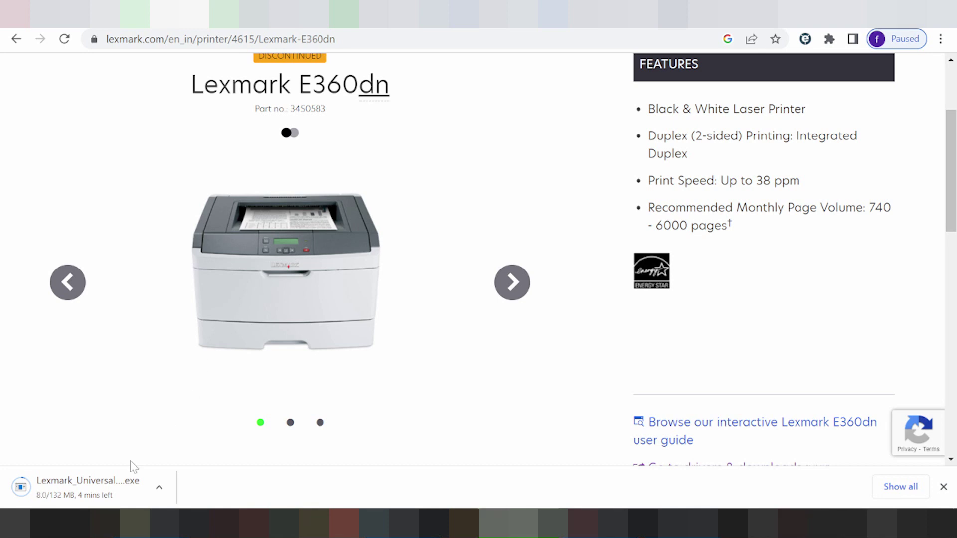
left_click(159, 487)
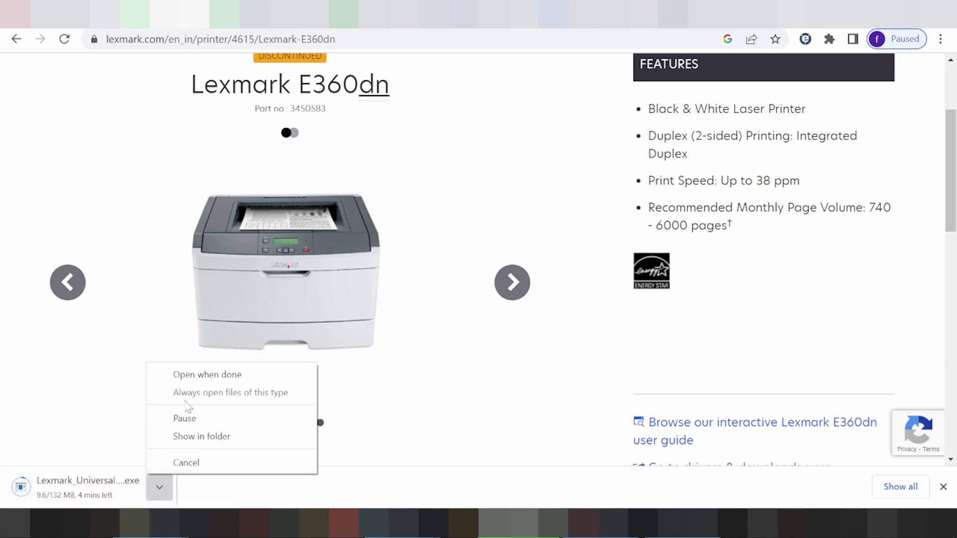
left_click(113, 405)
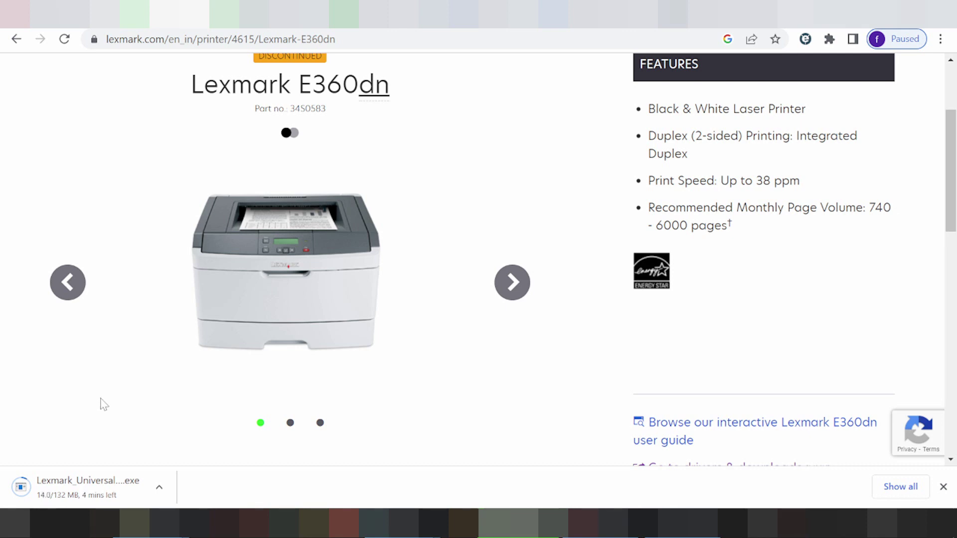
scroll(102, 403, "up", 2)
scroll(102, 404, "down", 2)
scroll(105, 405, "up", 2)
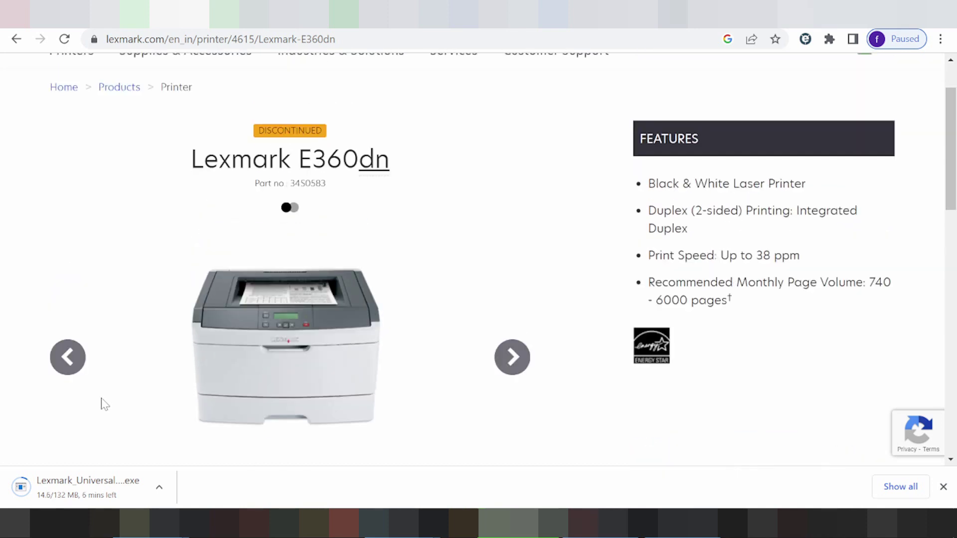